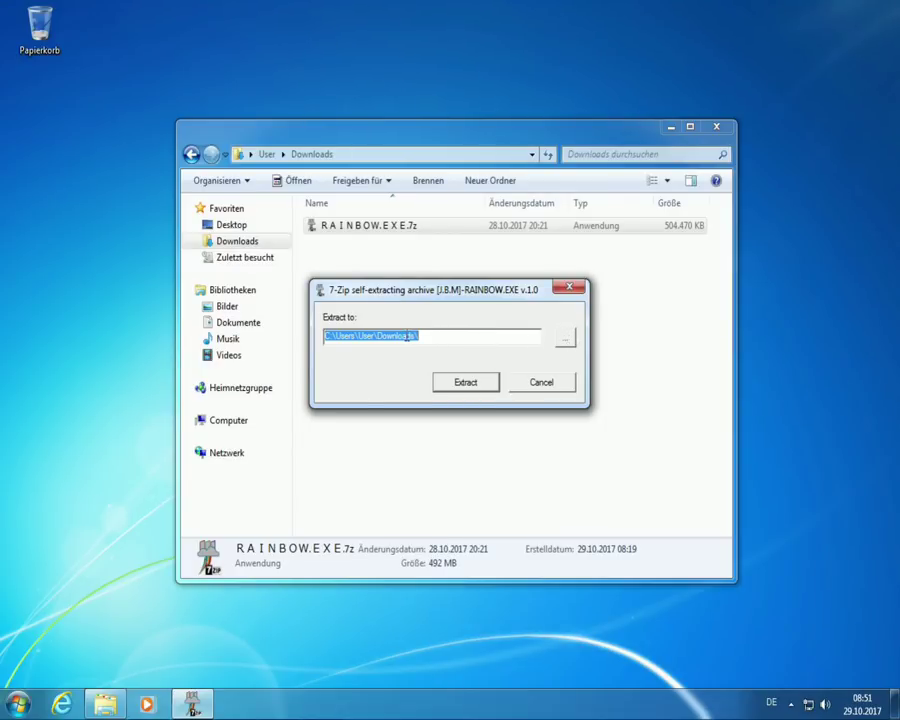
Extract the RAINBOW.EXE archive to the Desktop and close the Downloads folder.
{"action": "left_click", "coordinate": [565, 338]}
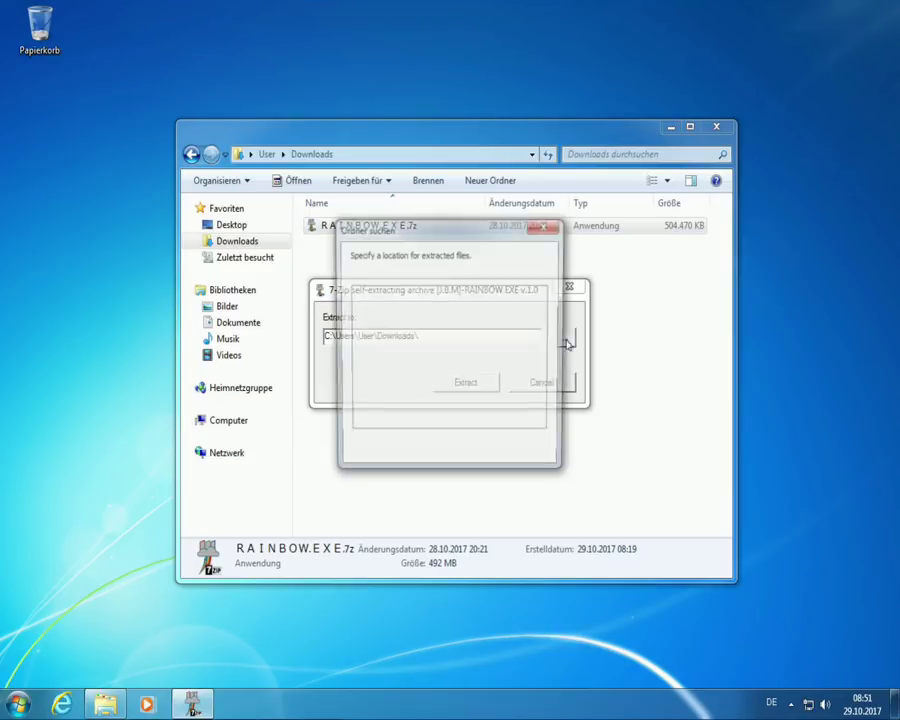
{"action": "left_click", "coordinate": [385, 294]}
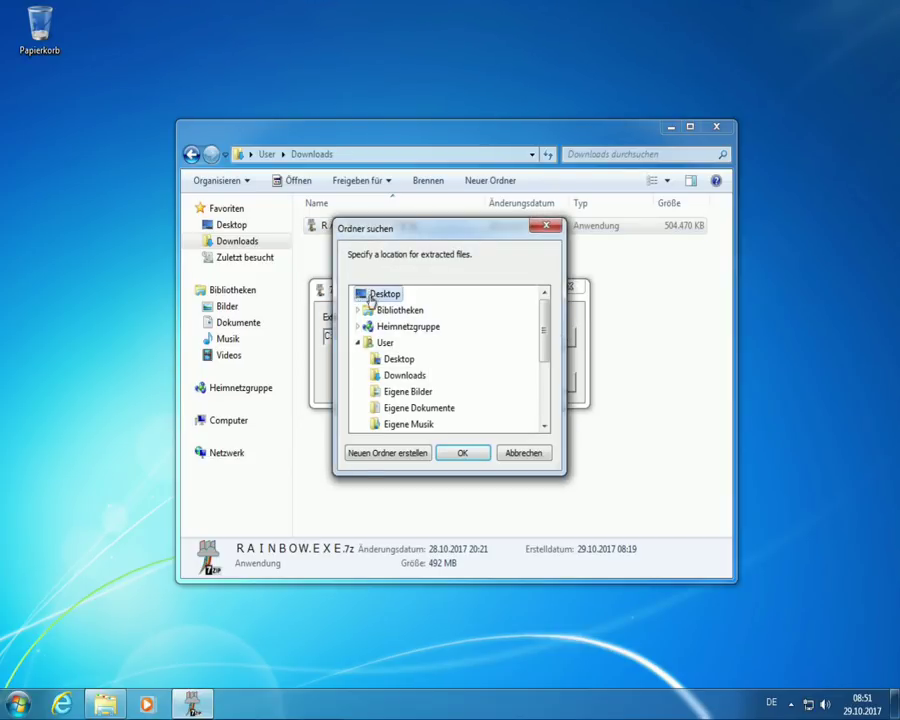
{"action": "left_click", "coordinate": [463, 453]}
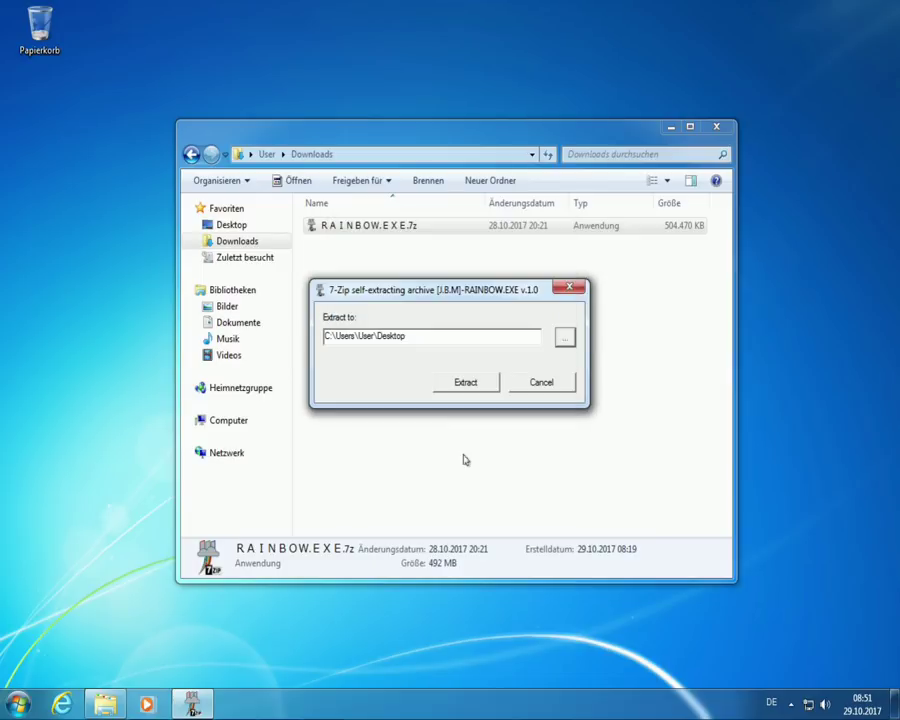
{"action": "left_click", "coordinate": [466, 381]}
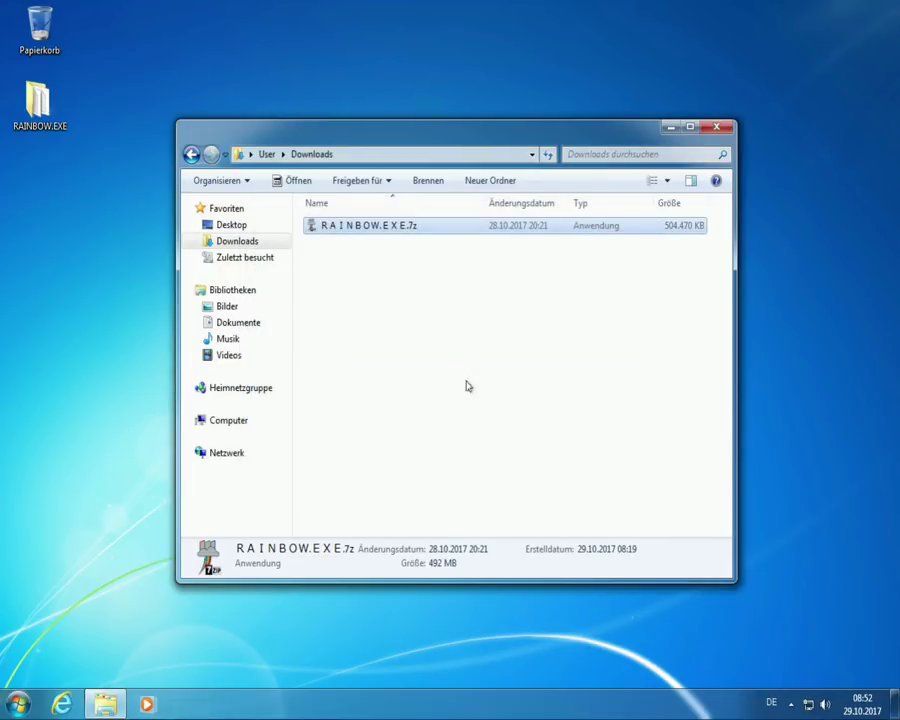
{"action": "left_click", "coordinate": [720, 128]}
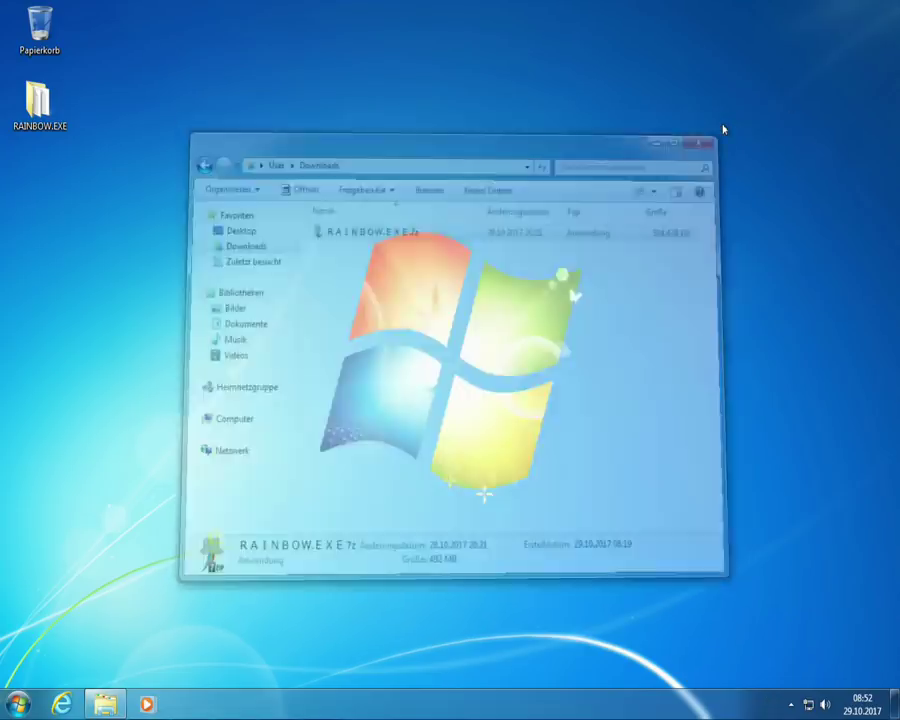
Open the extracted RAINBOW.EXE folder from the desktop and turn off hiding extensions for known file types.
{"action": "double_click", "coordinate": [58, 118]}
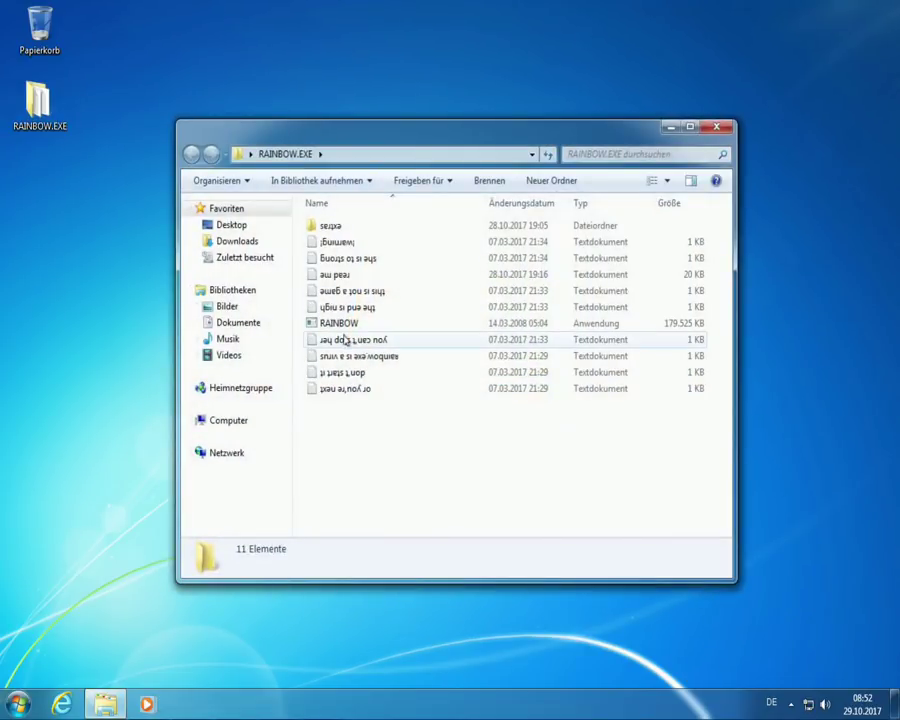
{"action": "left_click", "coordinate": [222, 181]}
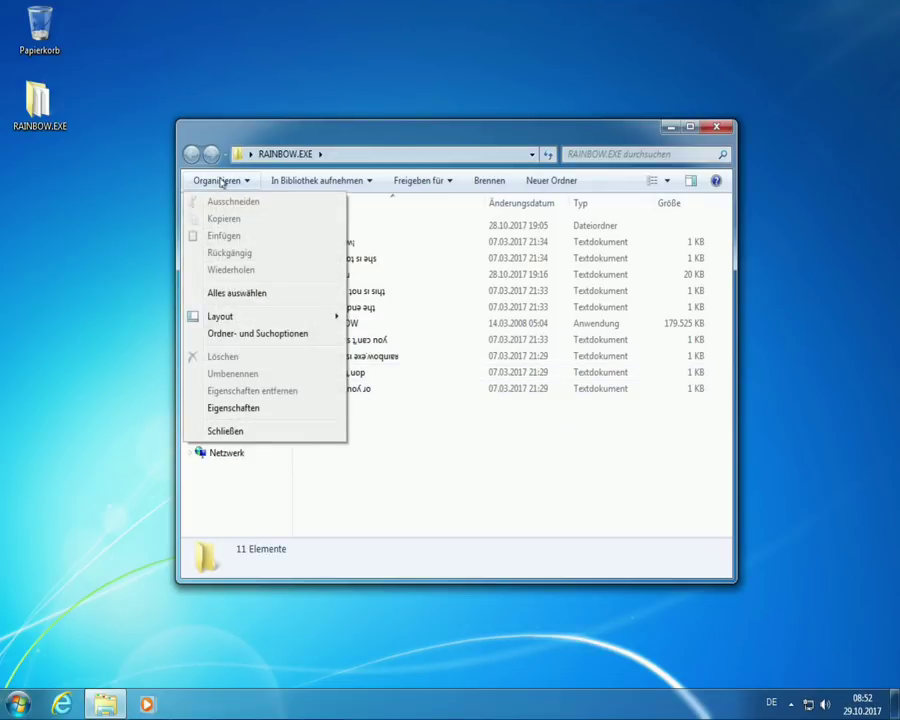
{"action": "left_click", "coordinate": [227, 340]}
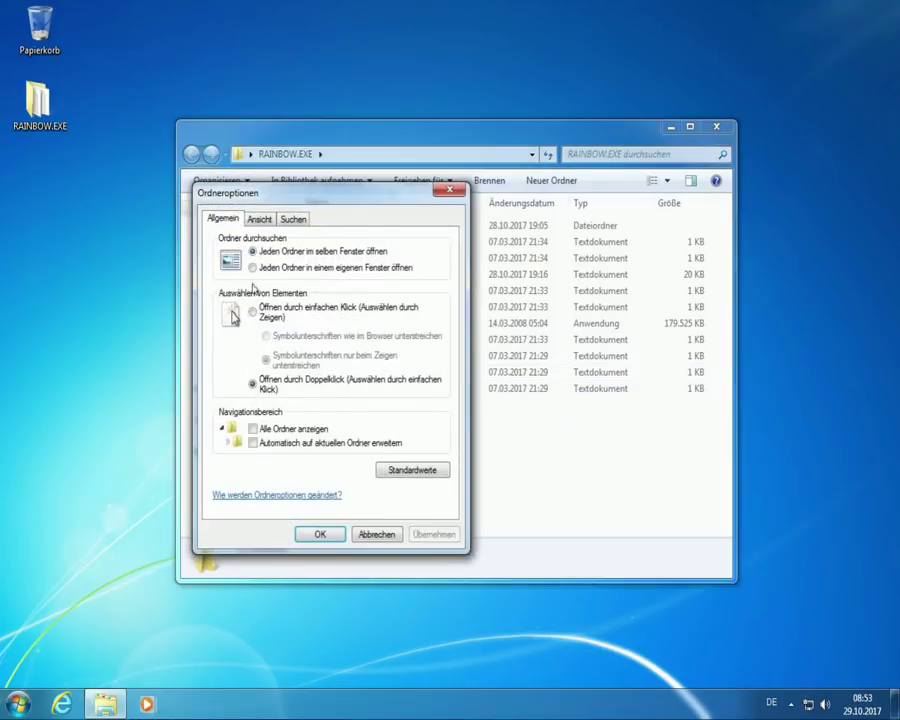
{"action": "left_click", "coordinate": [259, 220]}
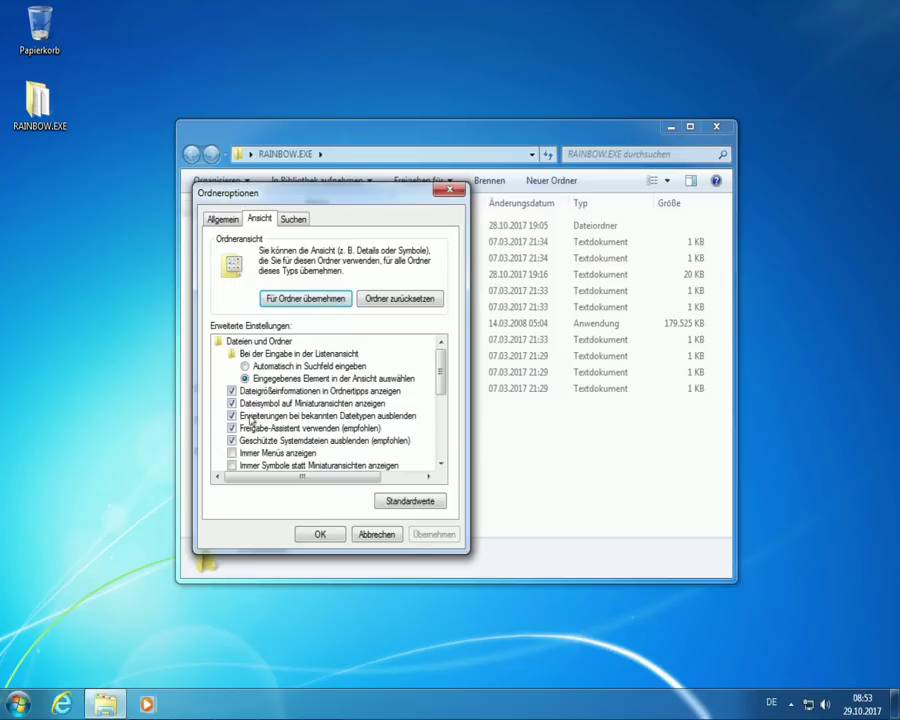
{"action": "left_click", "coordinate": [232, 416]}
{"action": "left_click", "coordinate": [432, 534]}
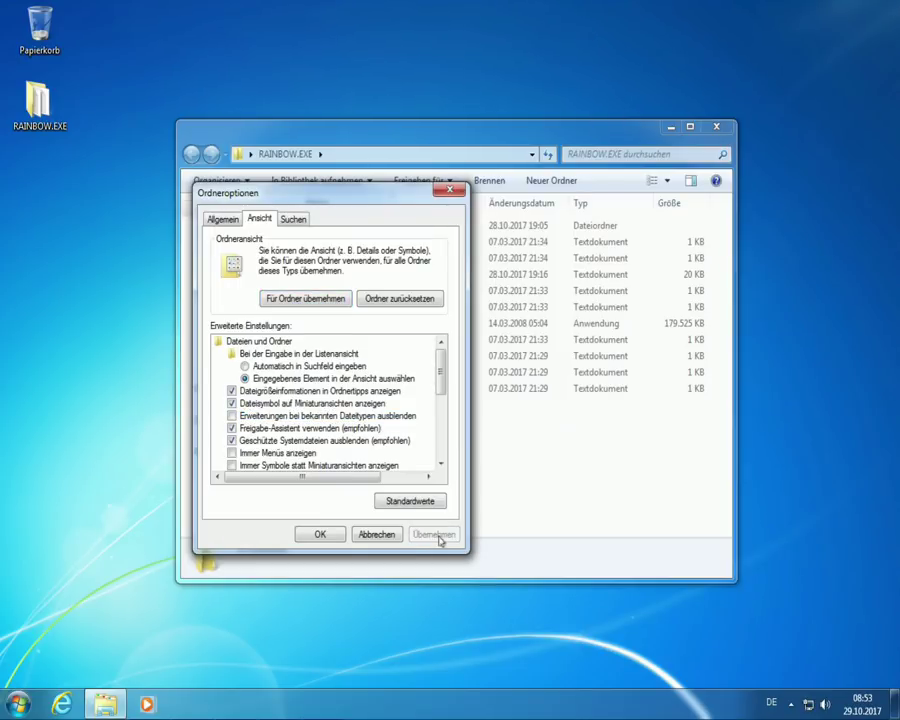
{"action": "left_click", "coordinate": [318, 534]}
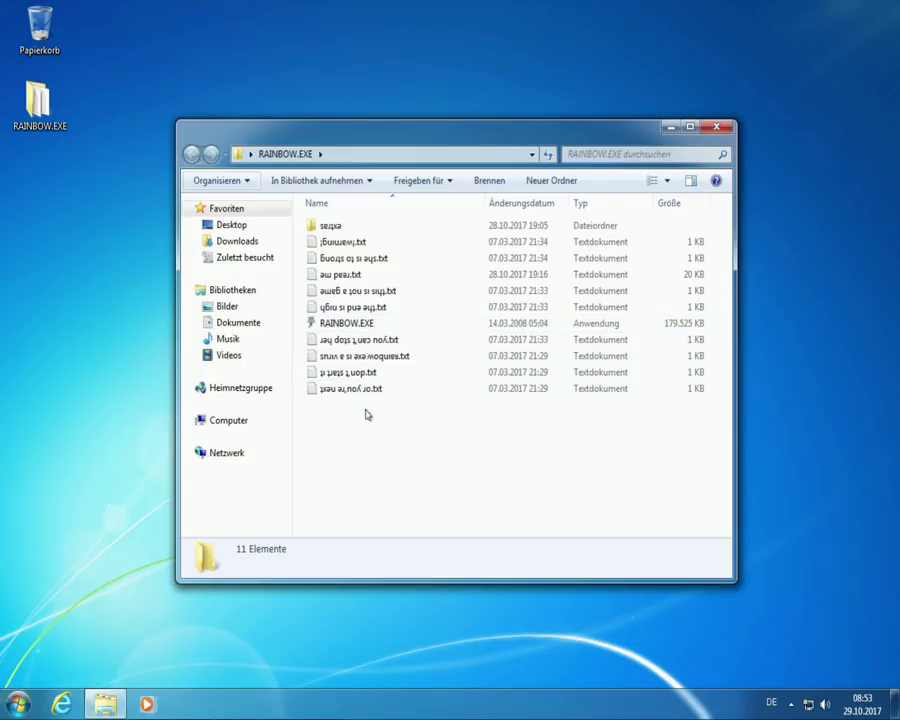
Read the read me text file full screen, highlight "System-restore-point" in item 5, and close the file.
{"action": "double_click", "coordinate": [352, 276]}
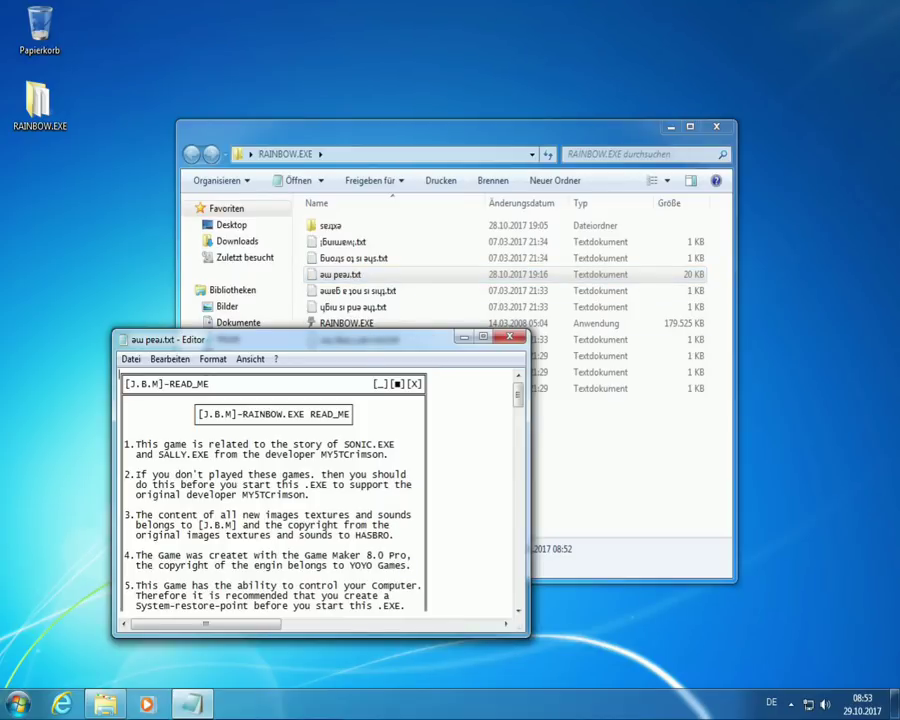
{"action": "double_click", "coordinate": [455, 344]}
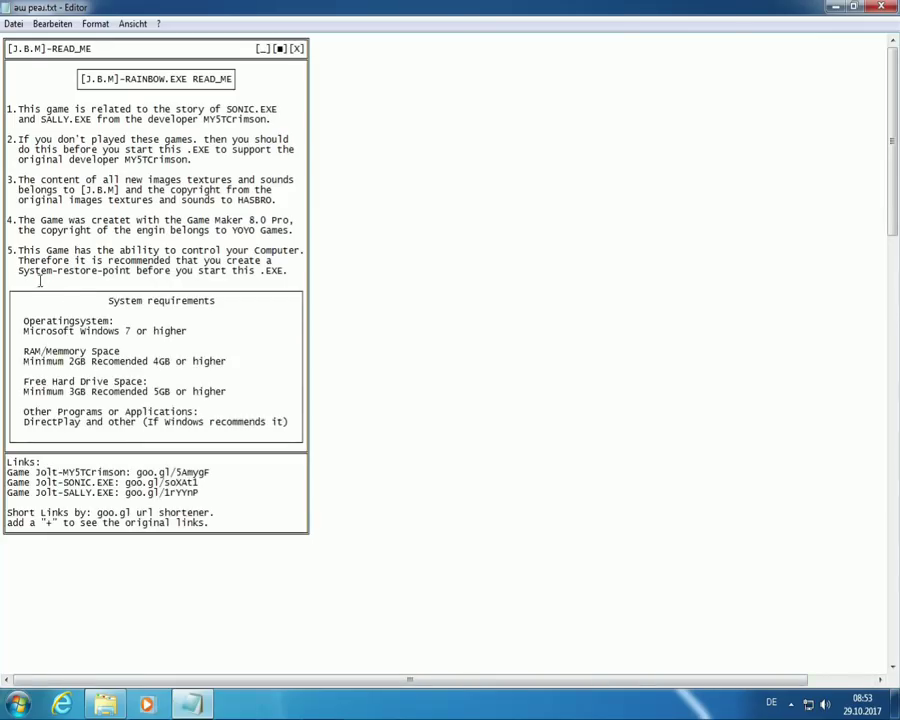
{"action": "left_click_drag", "start_coordinate": [19, 272], "coordinate": [131, 263]}
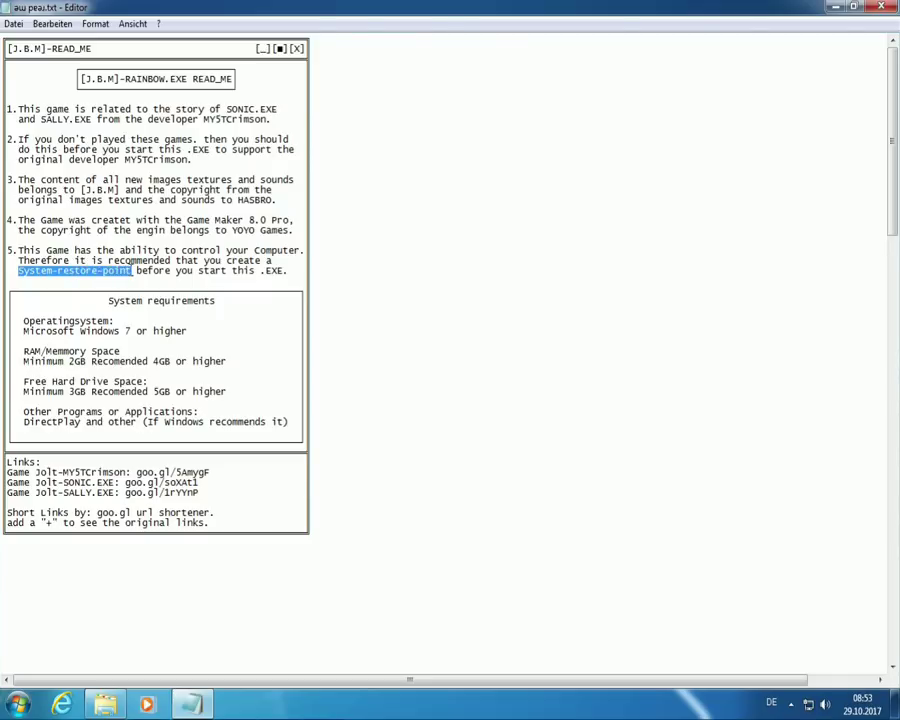
{"action": "left_click", "coordinate": [881, 9]}
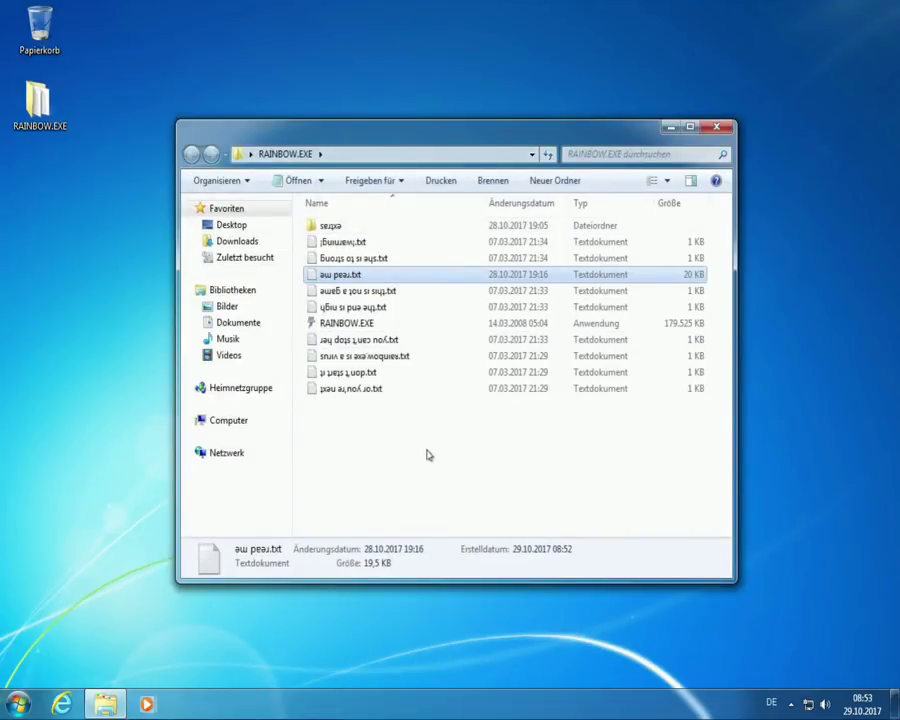
Create a restore point described as "Mannueller-Wiederherstellungspunkt" in the computer's Computerschutz settings and close the system windows.
{"action": "left_click", "coordinate": [18, 703]}
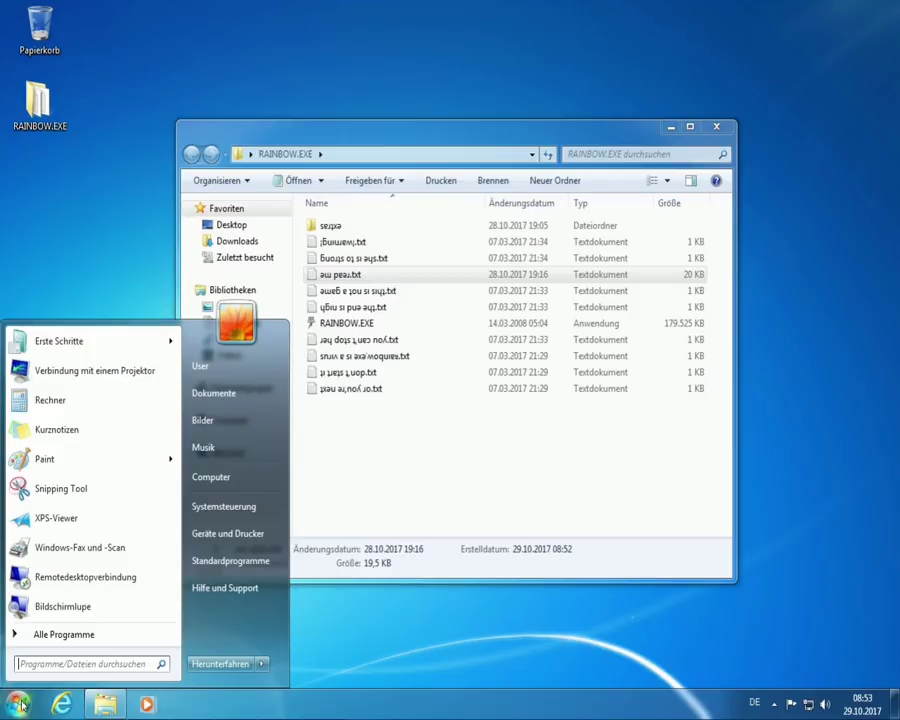
{"action": "right_click", "coordinate": [216, 478]}
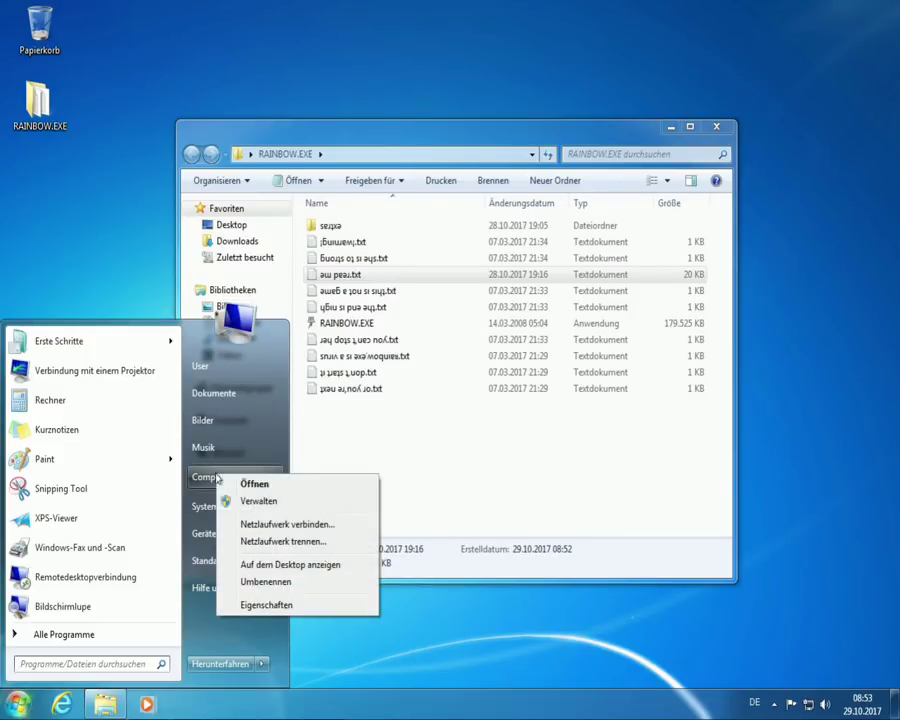
{"action": "left_click", "coordinate": [254, 606]}
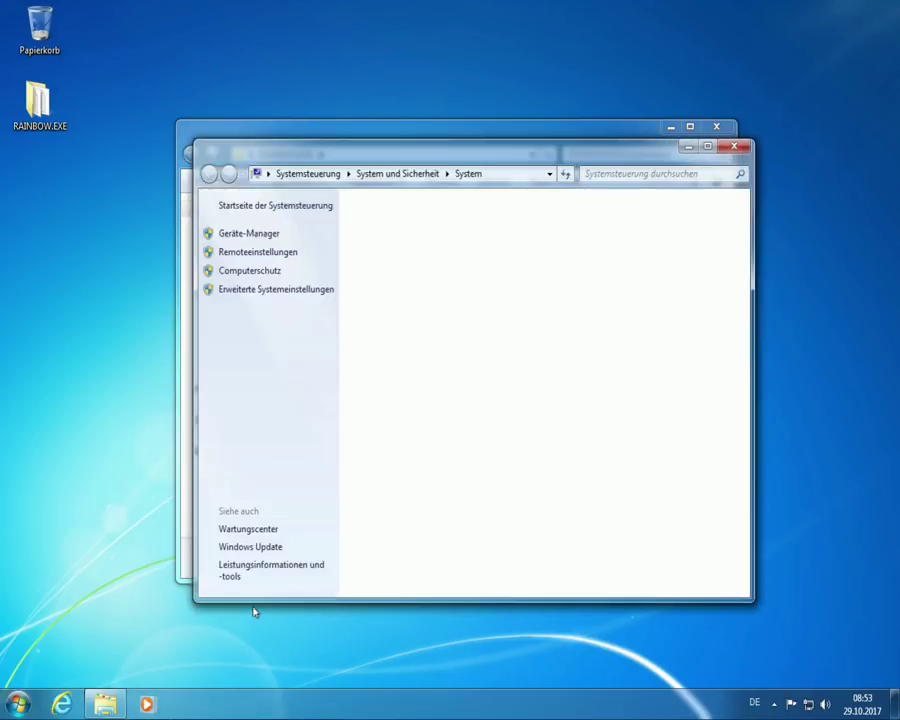
{"action": "left_click", "coordinate": [265, 276]}
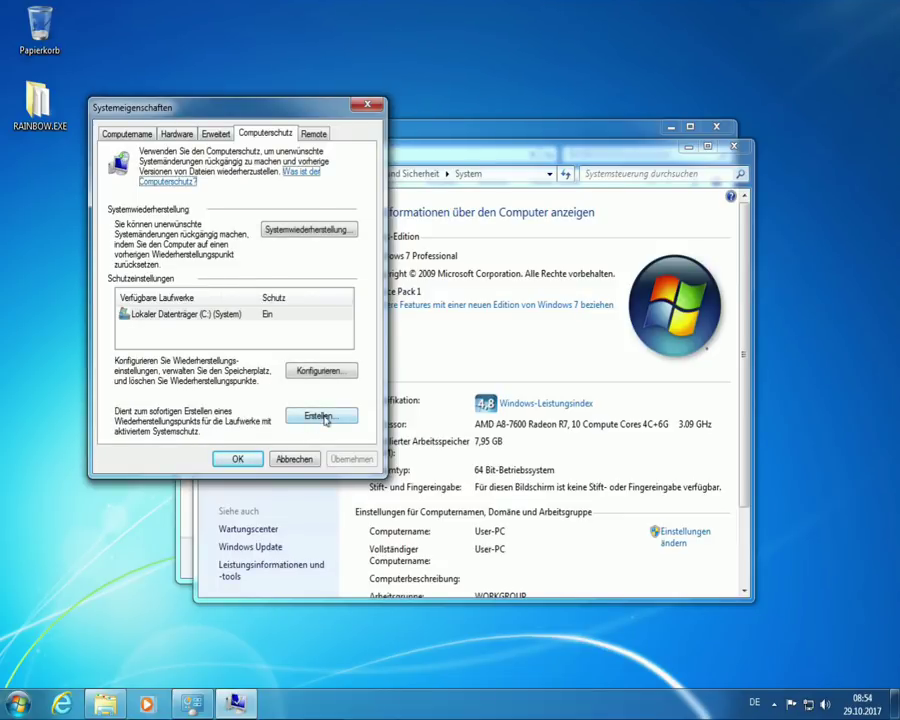
{"action": "left_click", "coordinate": [320, 416]}
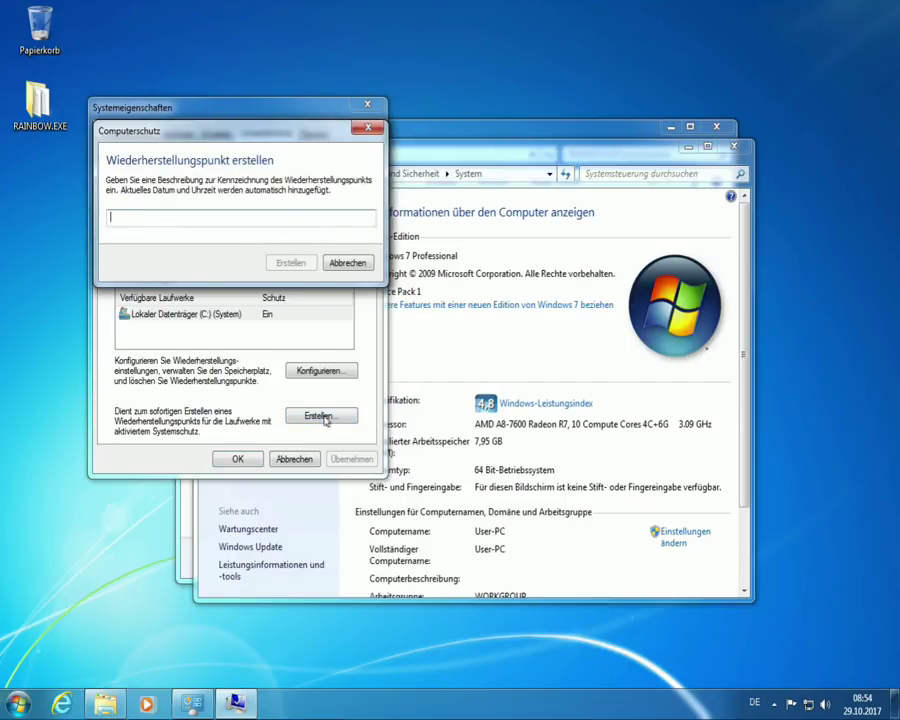
{"action": "type", "text": "Mannueller-Wieder"}
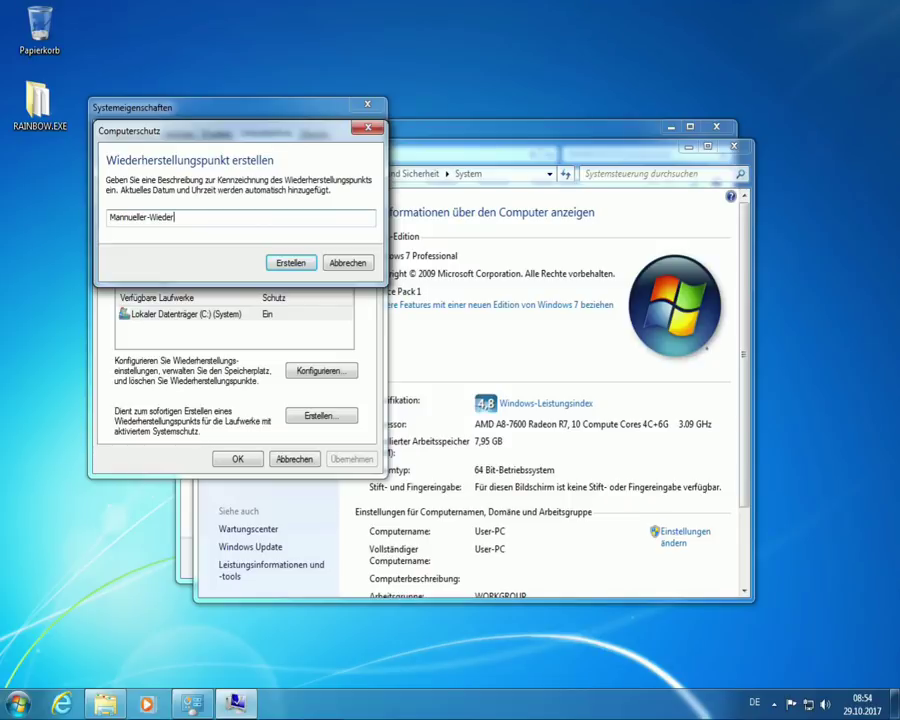
{"action": "type", "text": "tellungspunkt"}
{"action": "left_click", "coordinate": [290, 262]}
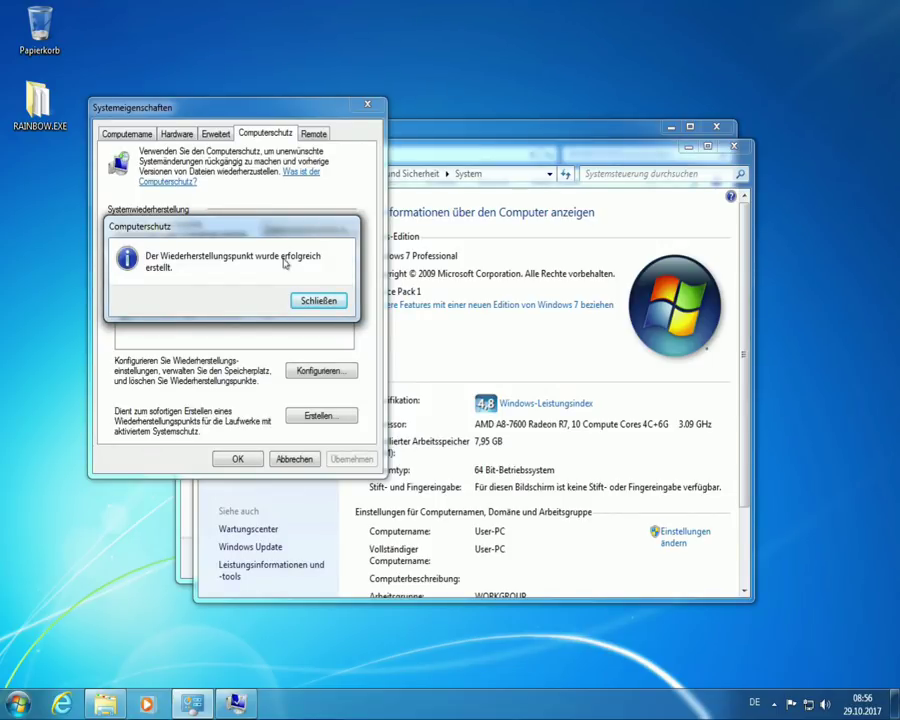
{"action": "left_click", "coordinate": [319, 300]}
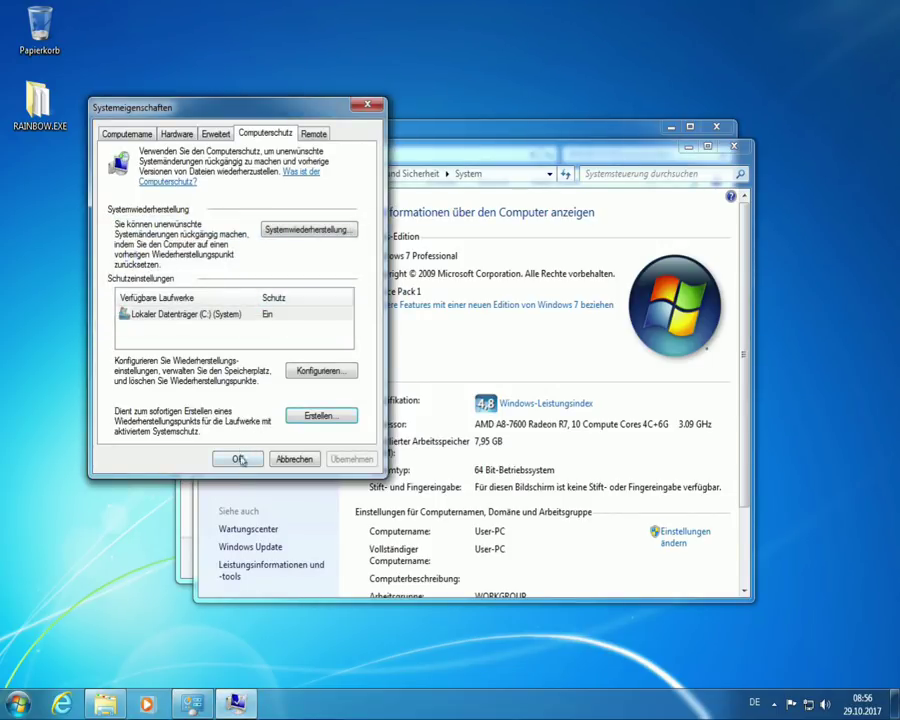
{"action": "left_click", "coordinate": [240, 459]}
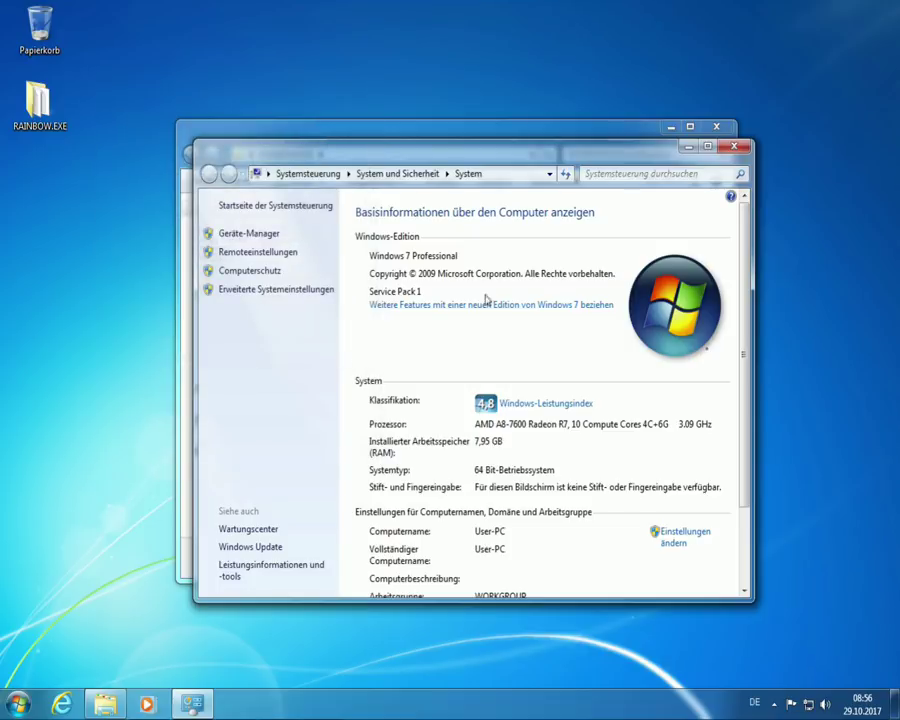
{"action": "key", "text": "alt+F4"}
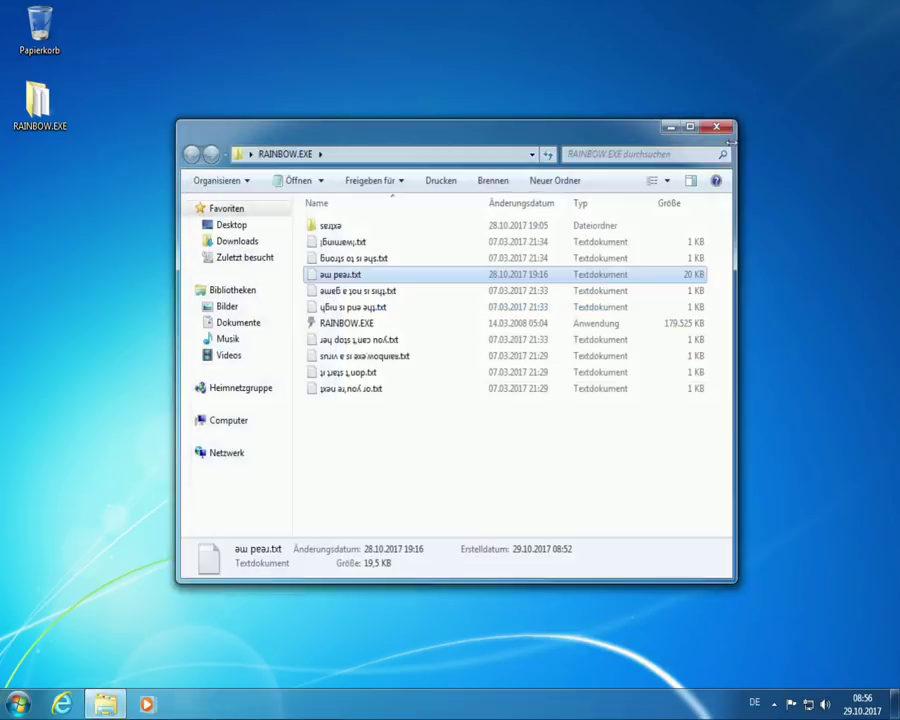
Launch the RAINBOW.EXE application and accept its warning agreement with YES.
{"action": "left_click", "coordinate": [360, 325]}
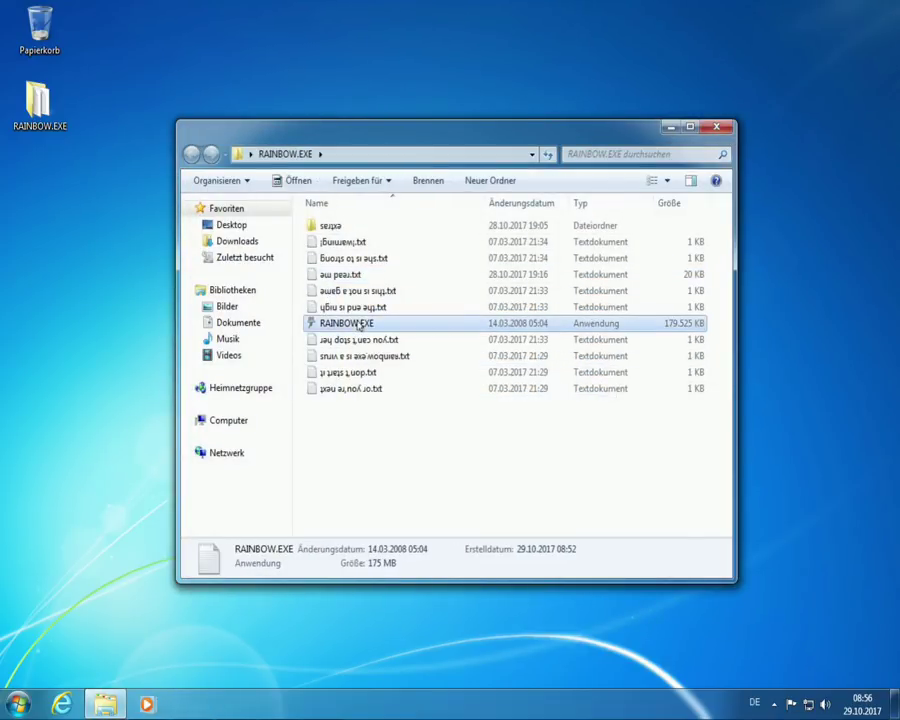
{"action": "double_click", "coordinate": [458, 325]}
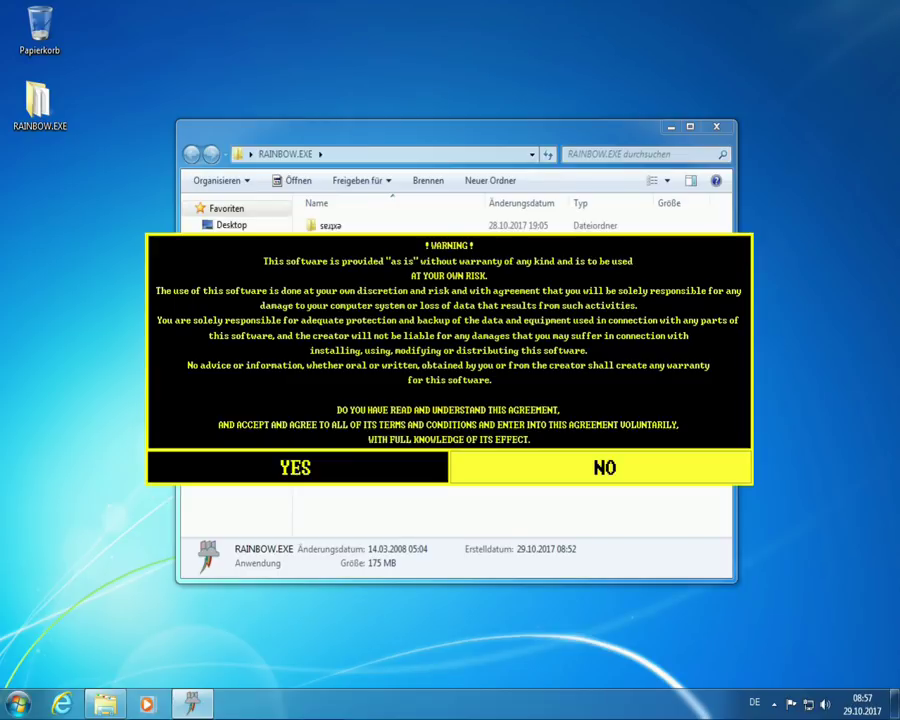
{"action": "key", "text": "Left"}
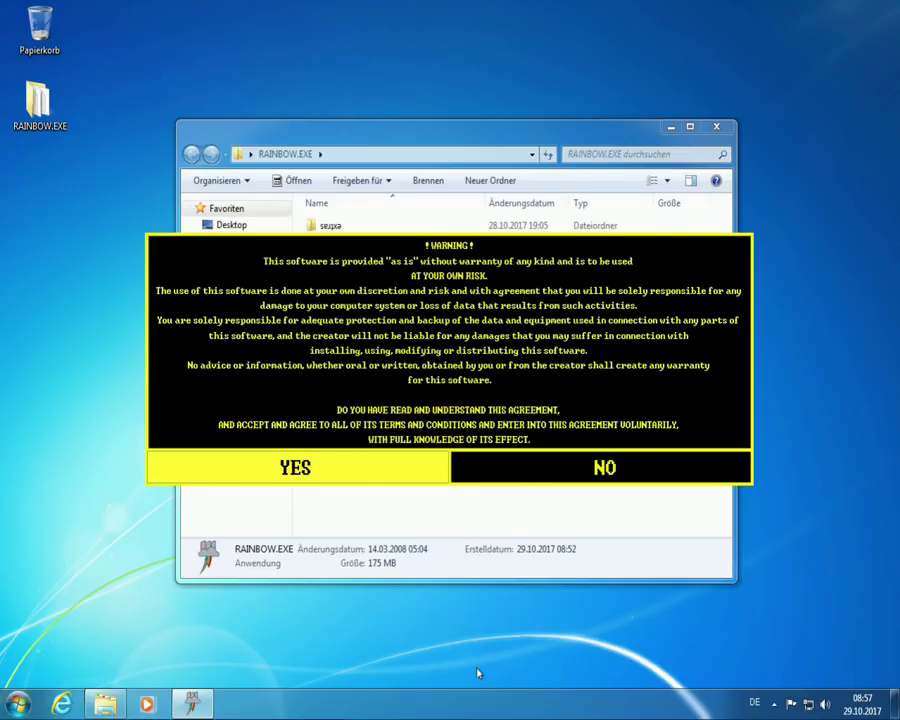
{"action": "key", "text": "Return"}
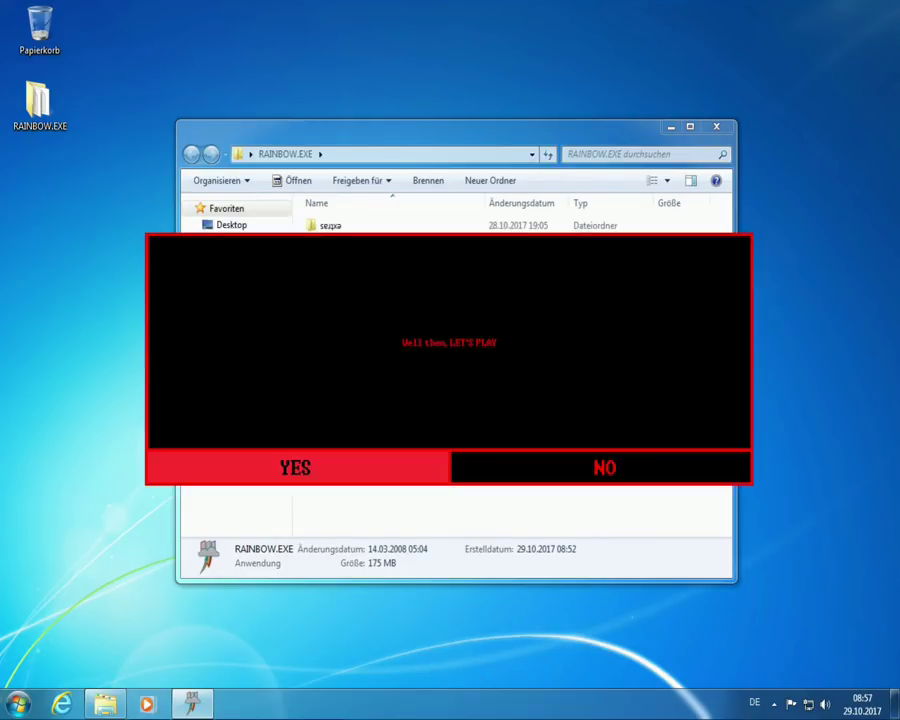